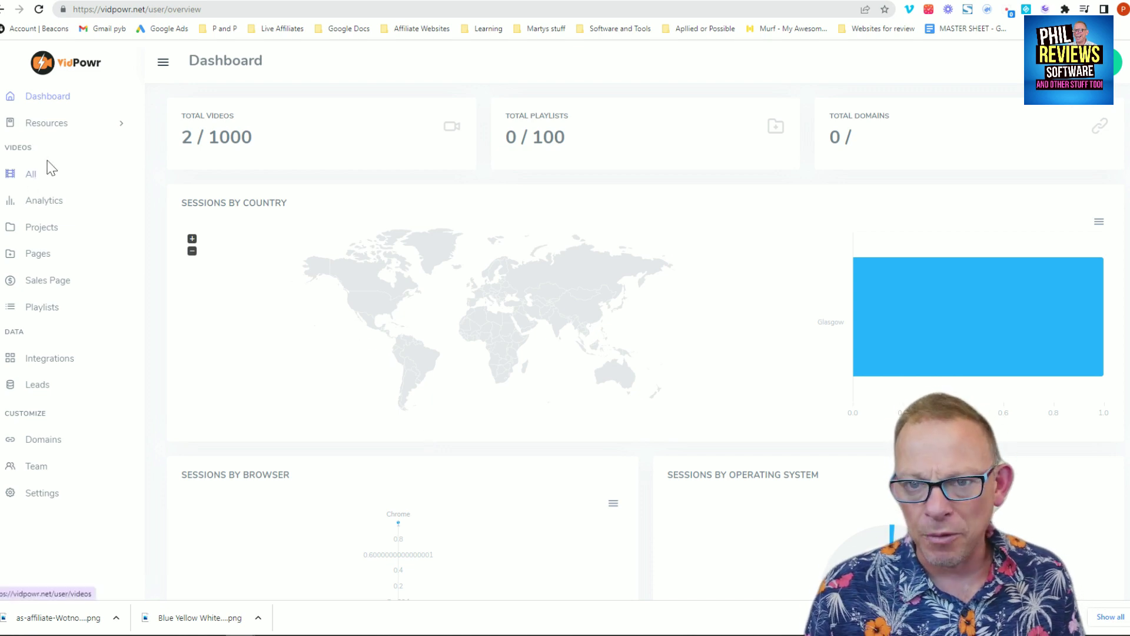
# - Go to All Videos and start adding a new video
pyautogui.click(44, 204)
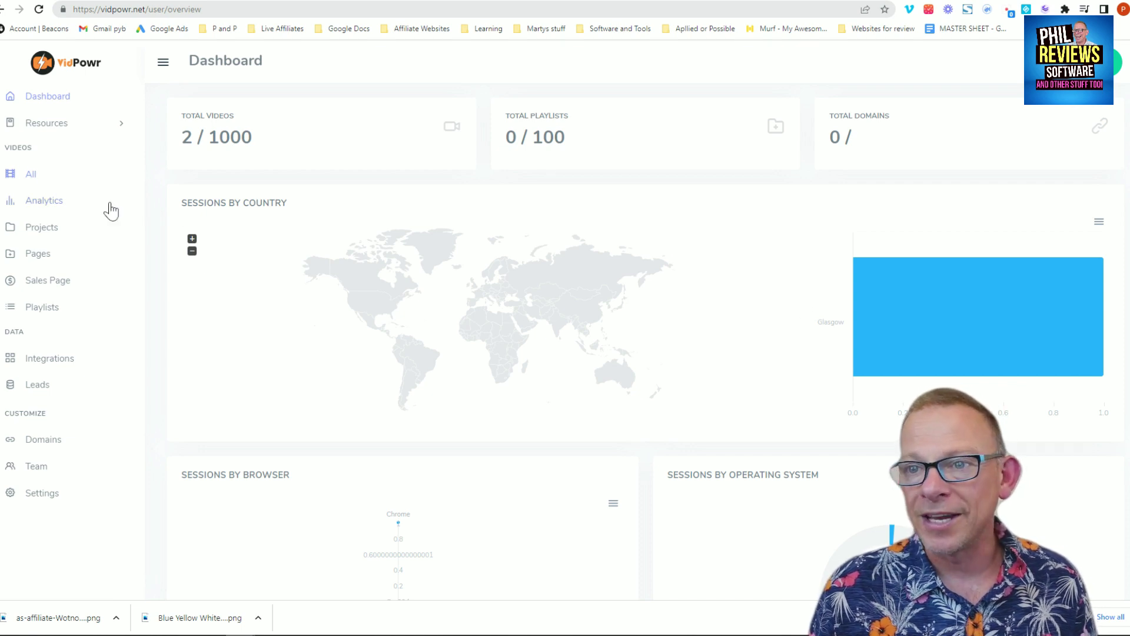
pyautogui.click(29, 174)
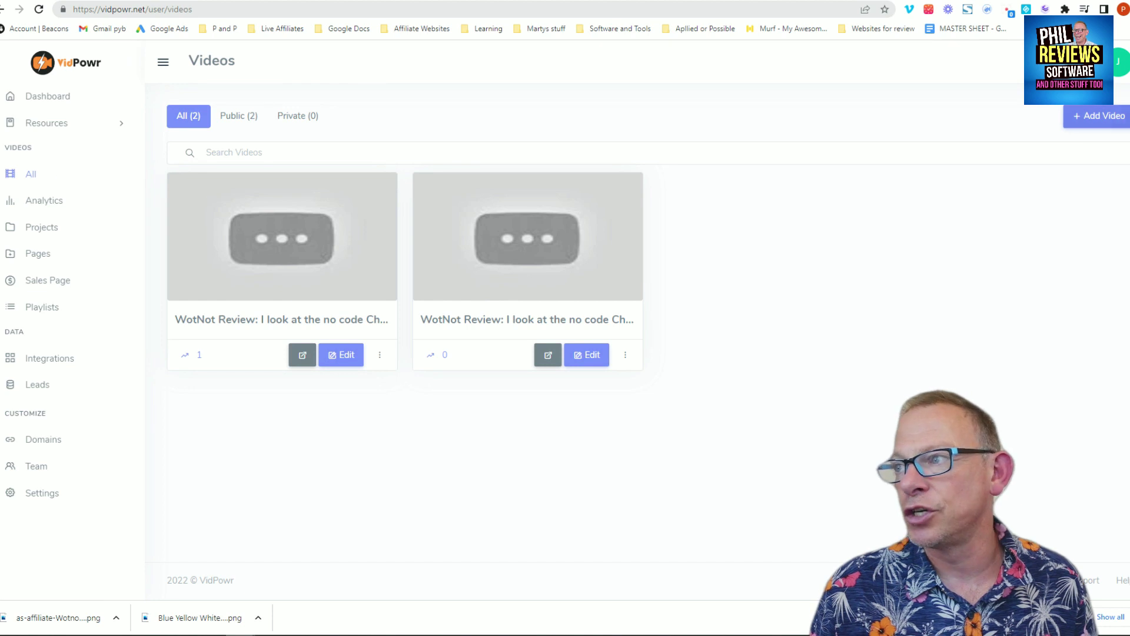
pyautogui.click(1097, 117)
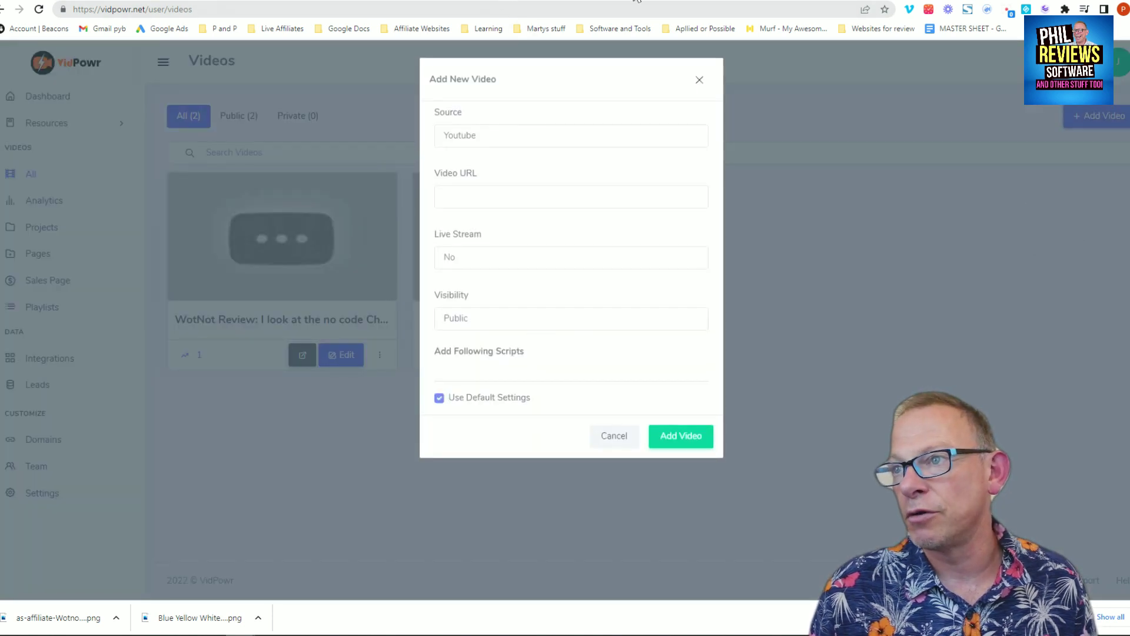
# - Copy the link from the YouTube video's watch page and return to the add-video form
pyautogui.click(636, 0)
pyautogui.click(240, 10)
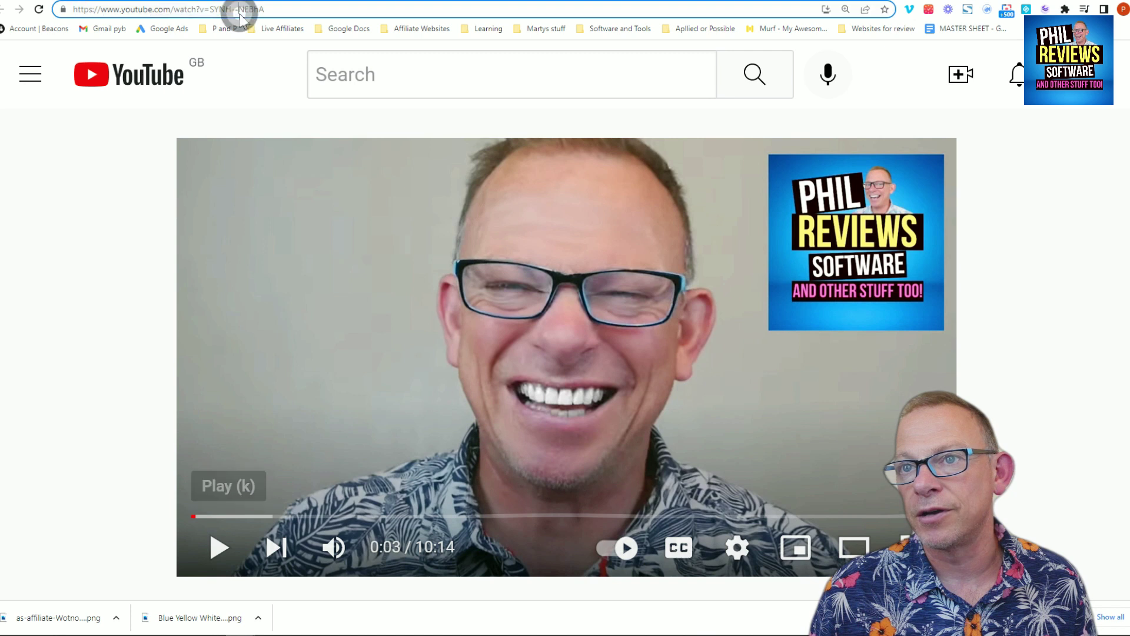
pyautogui.rightClick(240, 10)
pyautogui.click(277, 92)
pyautogui.hotkey('ctrl', 'Tab')
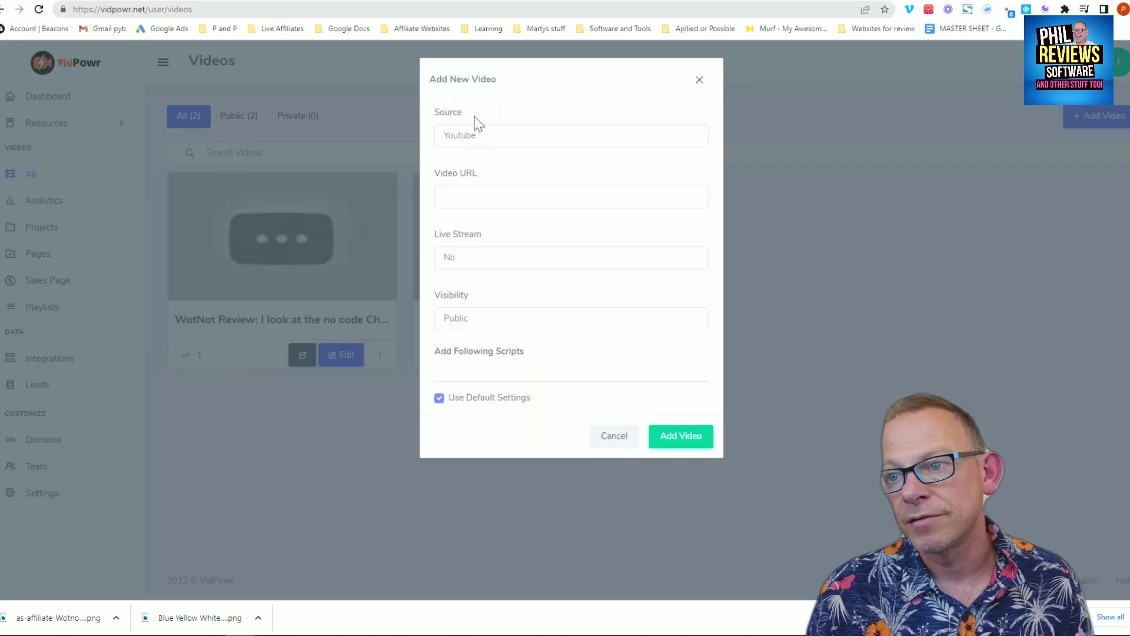
# - Paste the YouTube link into Video URL and add the video
pyautogui.click(488, 197)
pyautogui.rightClick(494, 196)
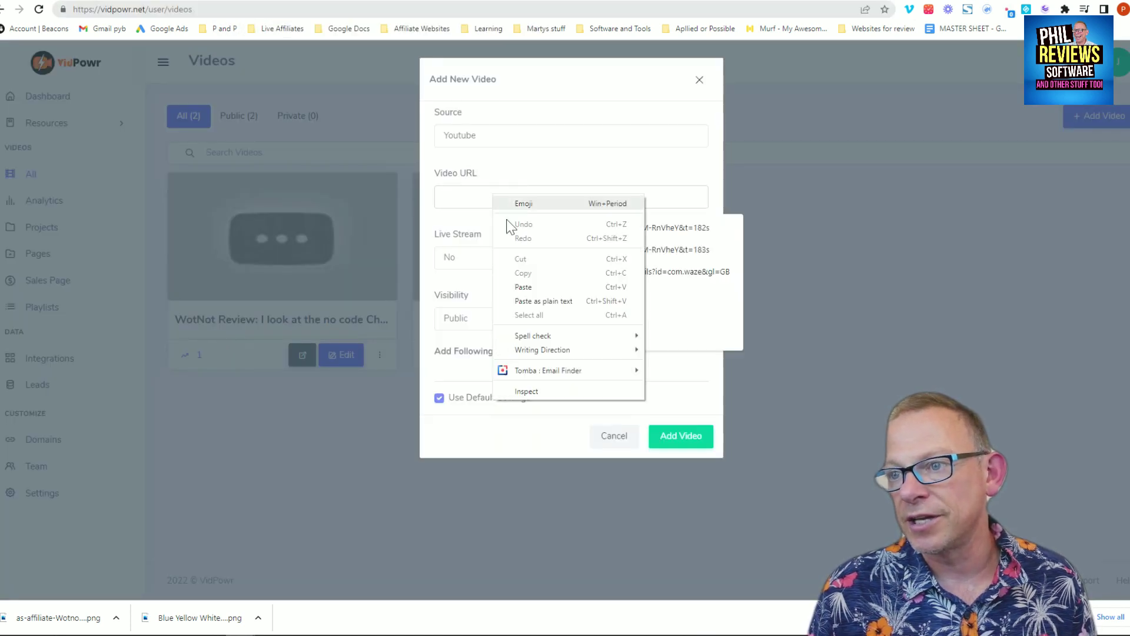
pyautogui.click(523, 287)
pyautogui.click(529, 155)
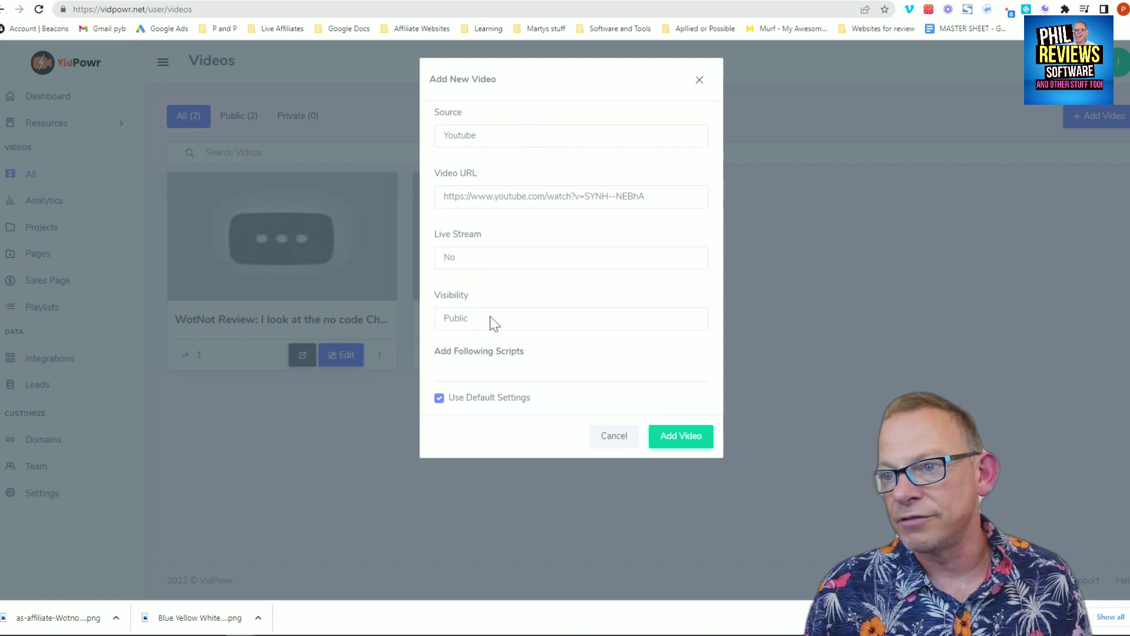
pyautogui.click(677, 442)
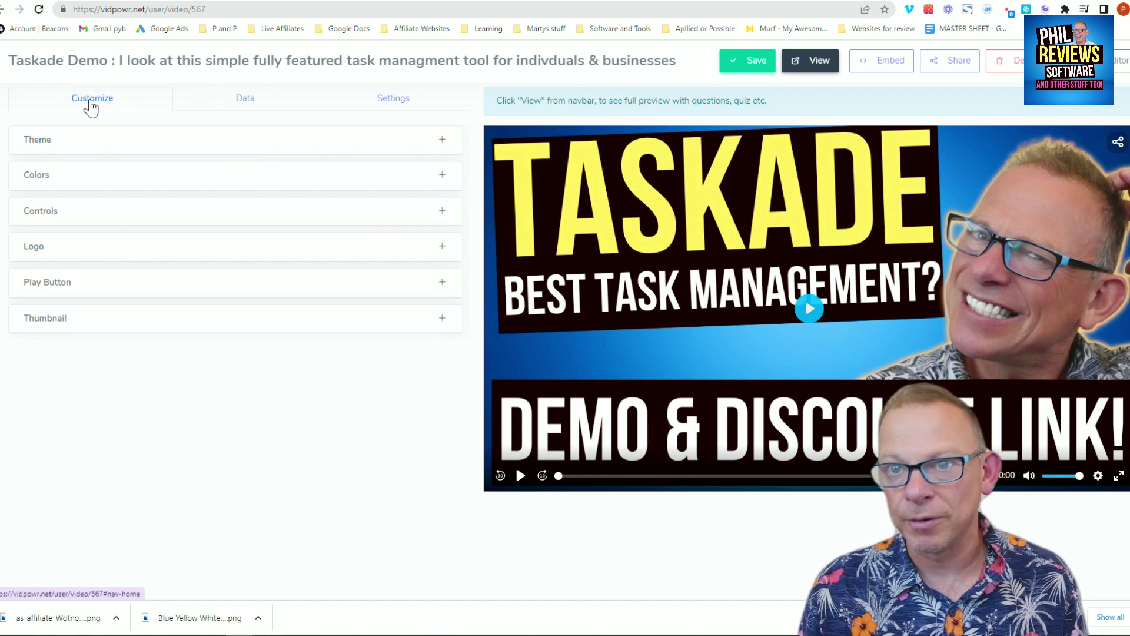
# - Review the Controls list: every player control except Download is enabled
pyautogui.click(438, 179)
pyautogui.click(440, 179)
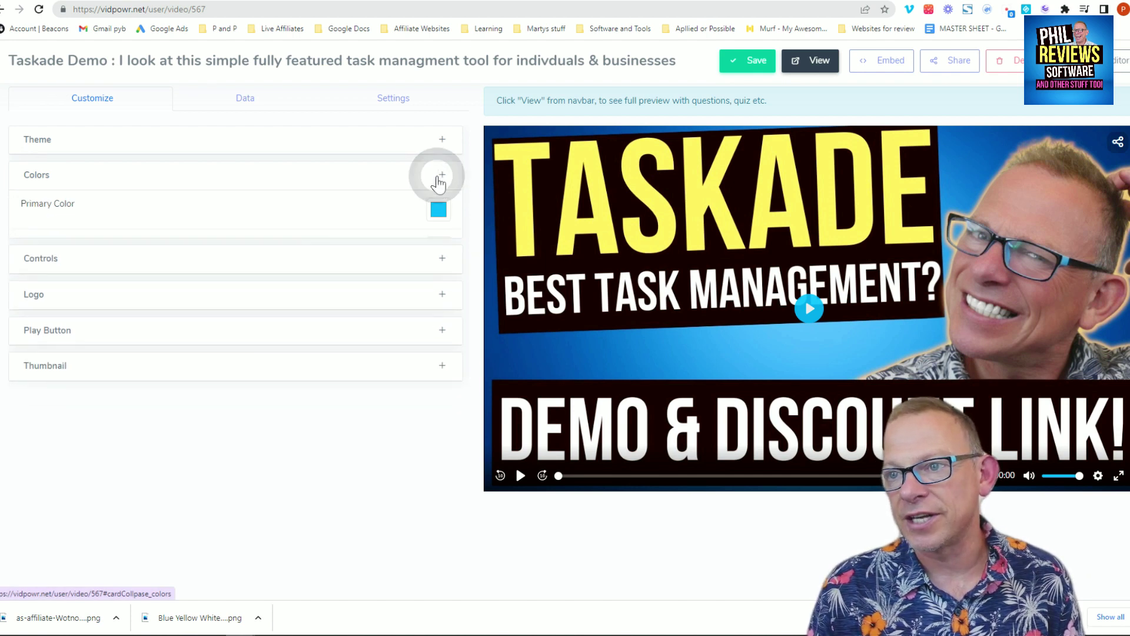
pyautogui.click(441, 211)
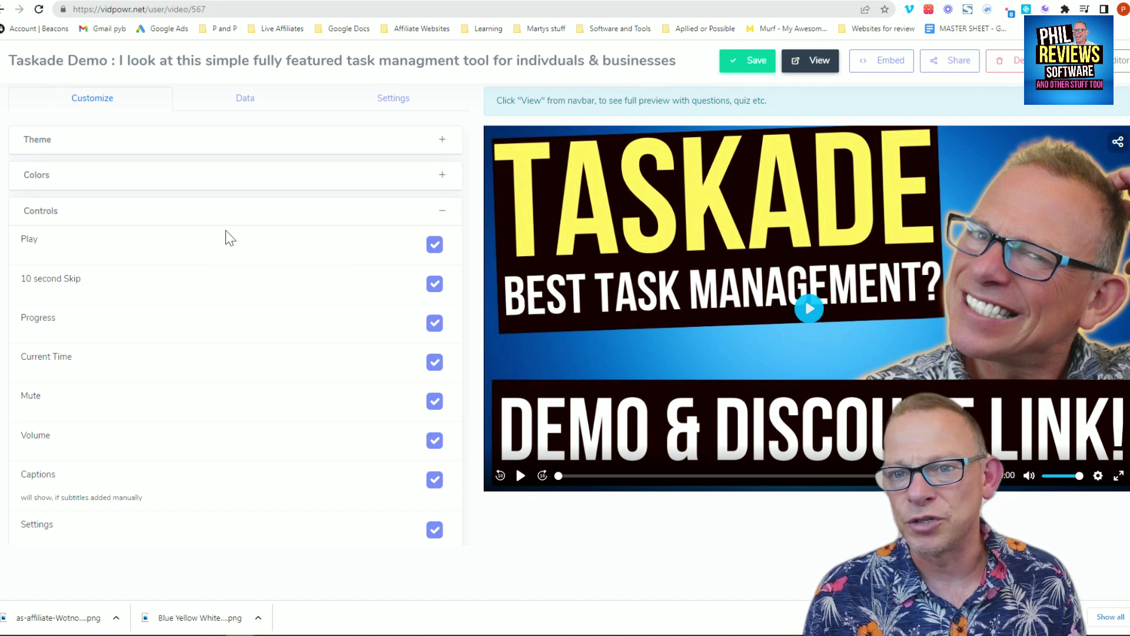
pyautogui.scroll(-4, 253, 411)
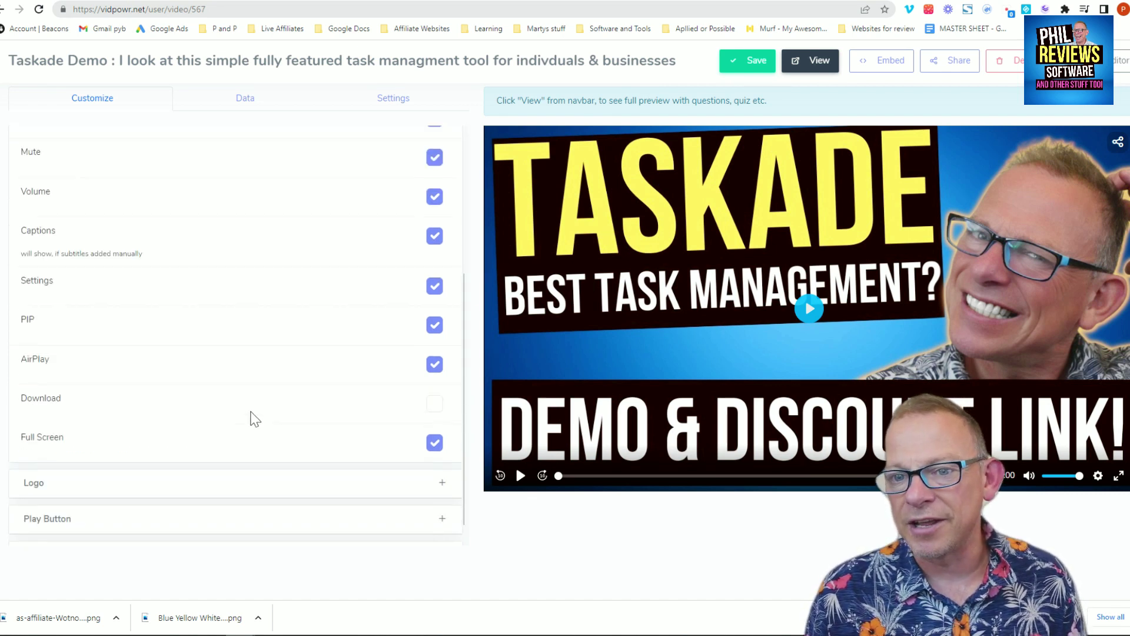
pyautogui.scroll(-1, 254, 418)
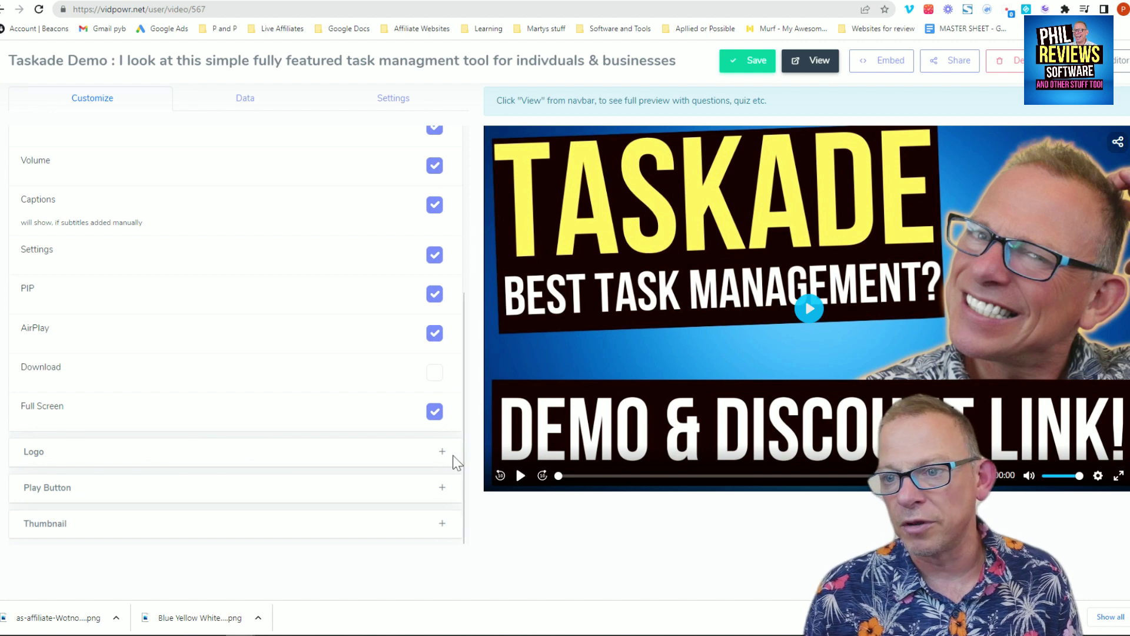
pyautogui.scroll(5, 373, 502)
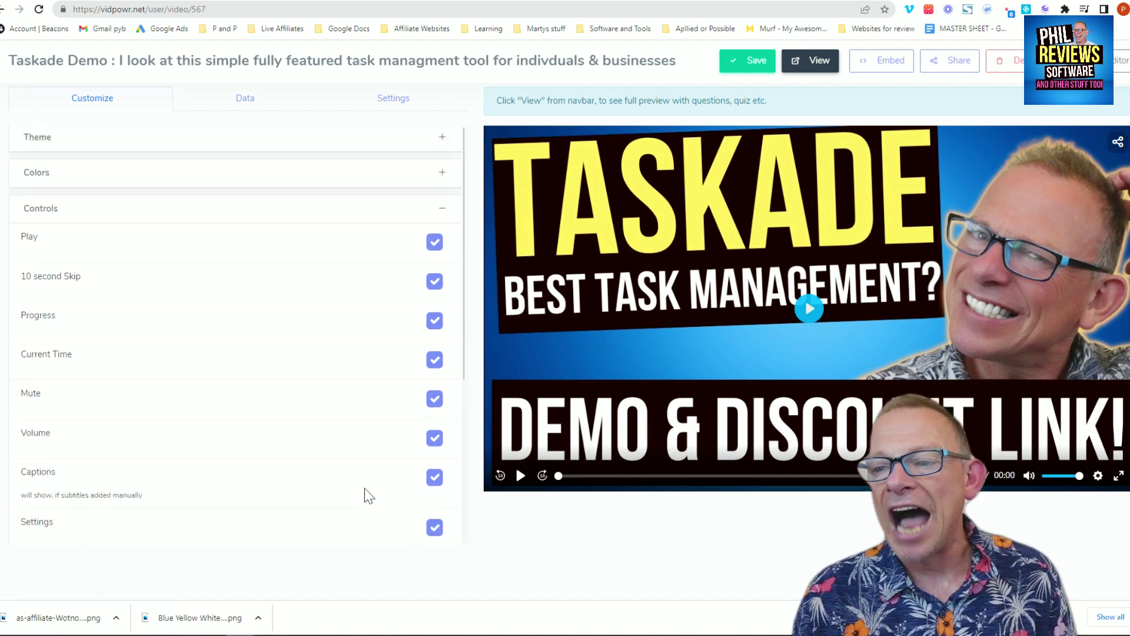
pyautogui.scroll(-5, 365, 489)
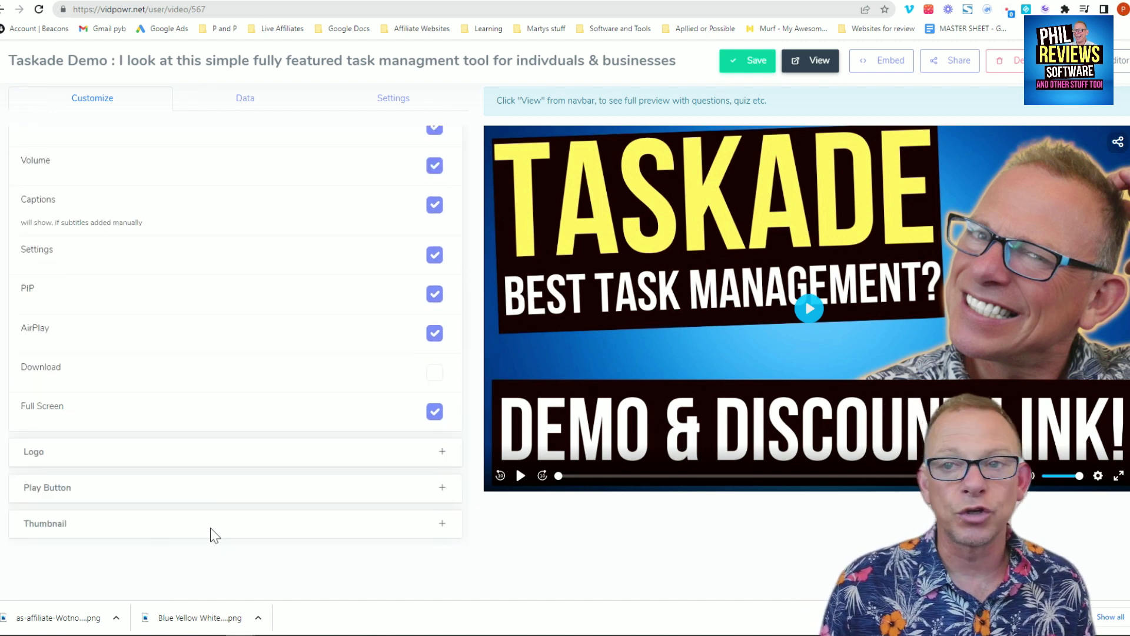
# - Switch to the Data tab listing CTA, Email Leads Form and Countdown Timer
pyautogui.click(239, 100)
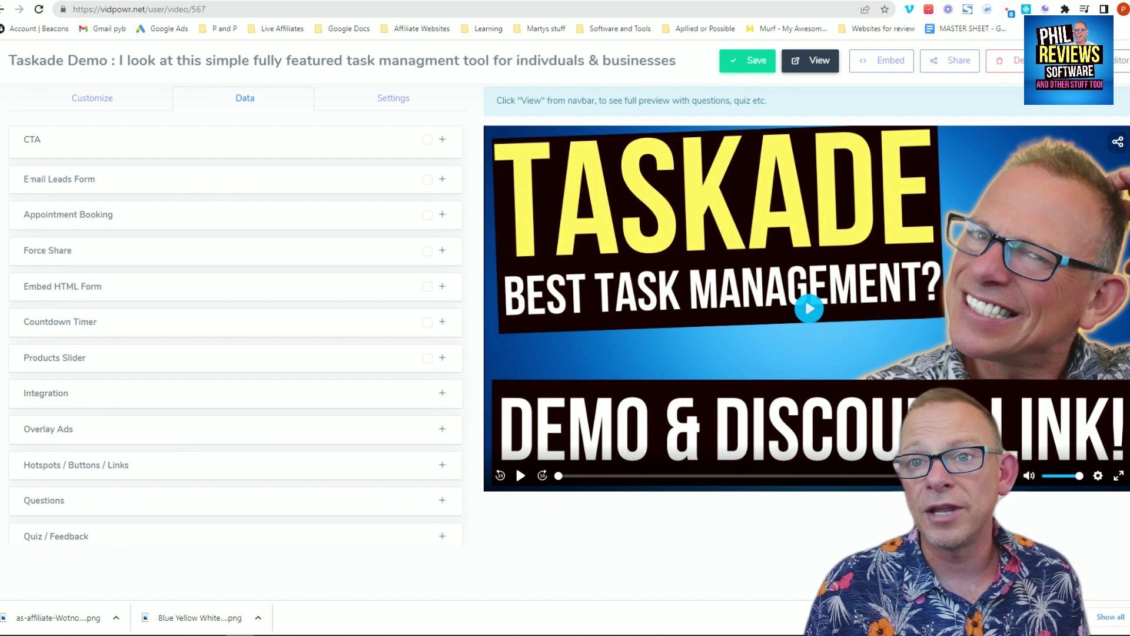
# - Fill the Email Leads Form headline from a suggestion and Sub Text 'Get the email with the hot deals'
pyautogui.click(442, 179)
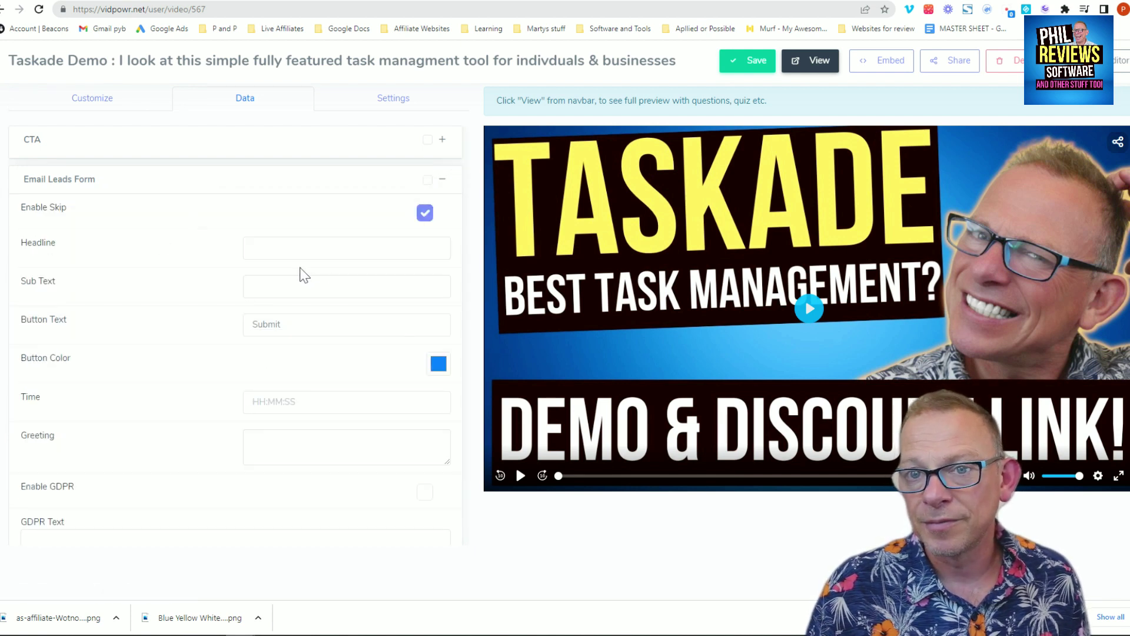
pyautogui.click(283, 248)
pyautogui.click(316, 280)
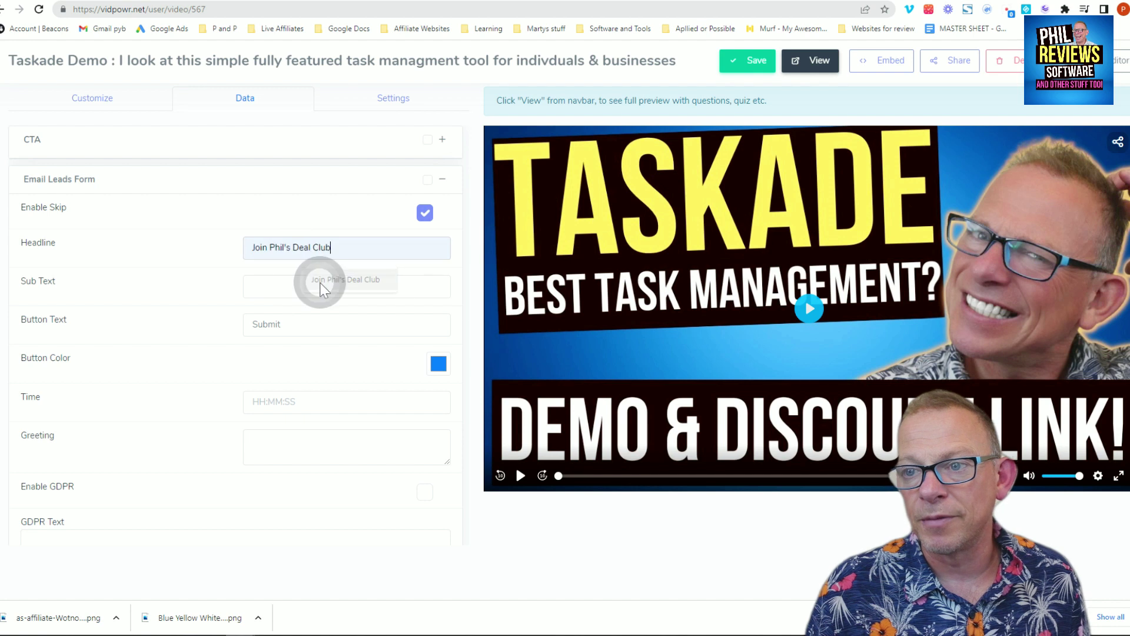
pyautogui.click(298, 288)
pyautogui.click(333, 318)
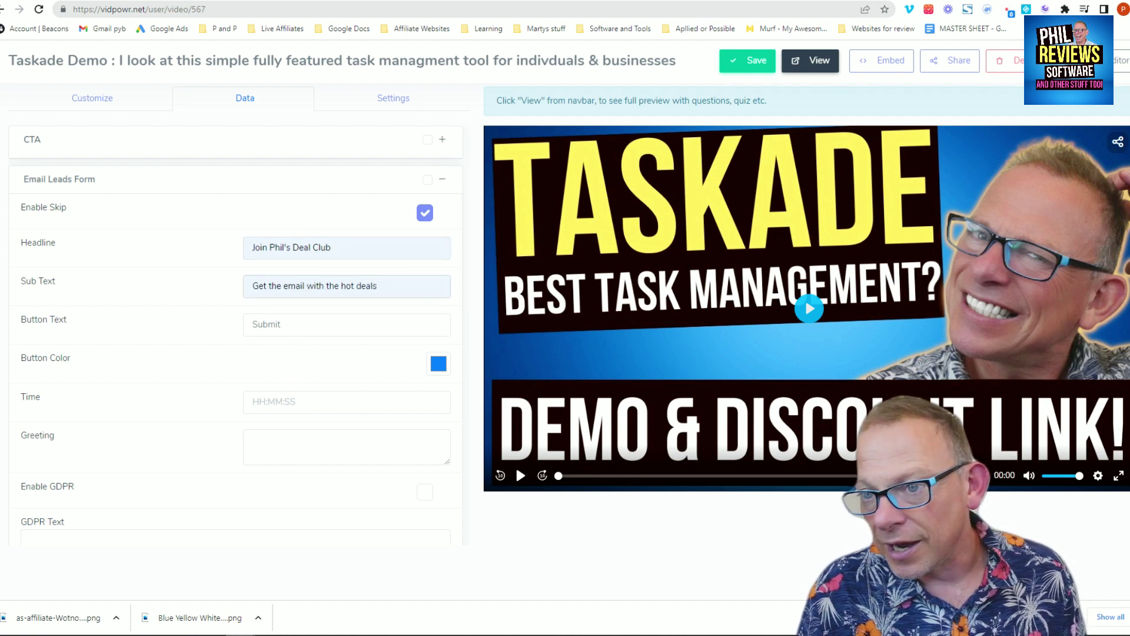
# - Set the popup Time to 00:00:10 and enter the greeting 'Hi check your inbox for sign up details'
pyautogui.click(311, 405)
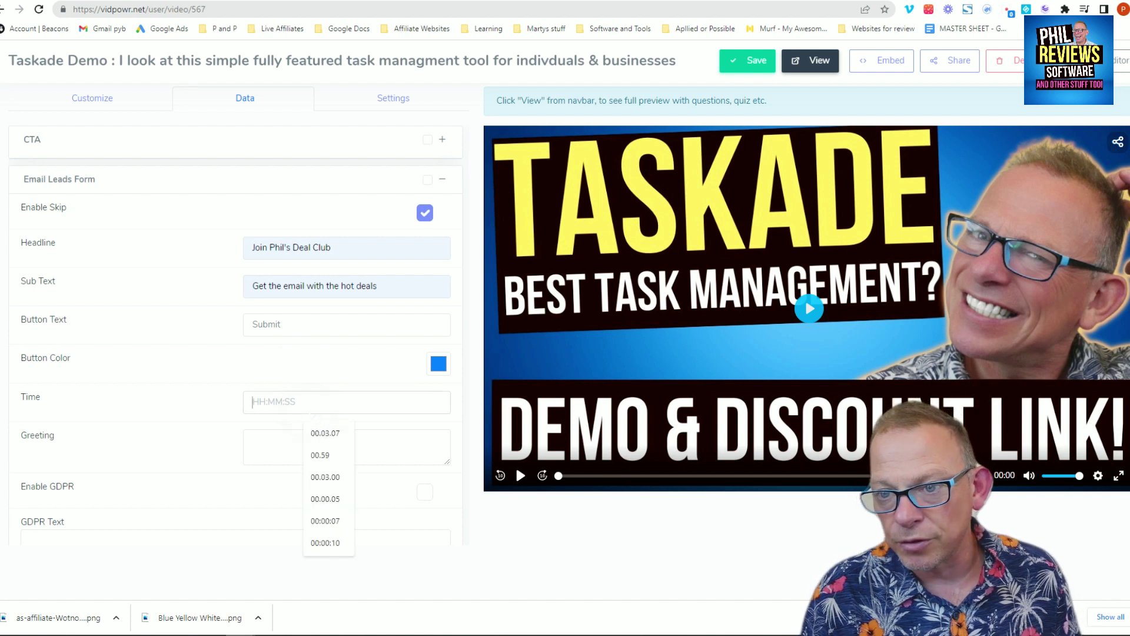
pyautogui.click(287, 401)
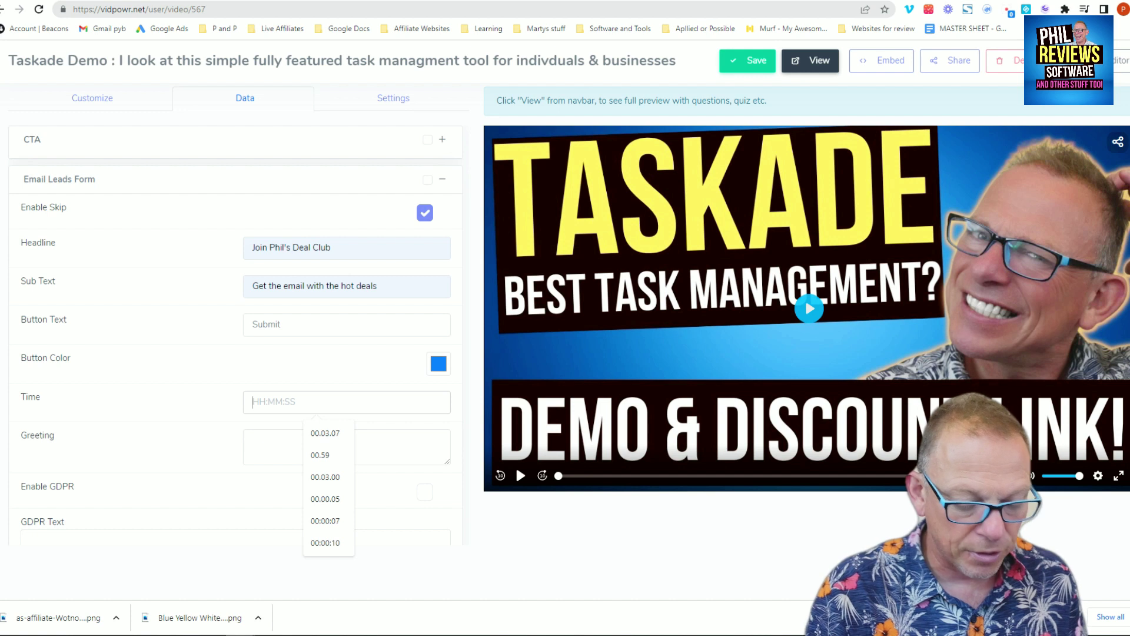
pyautogui.write('00')
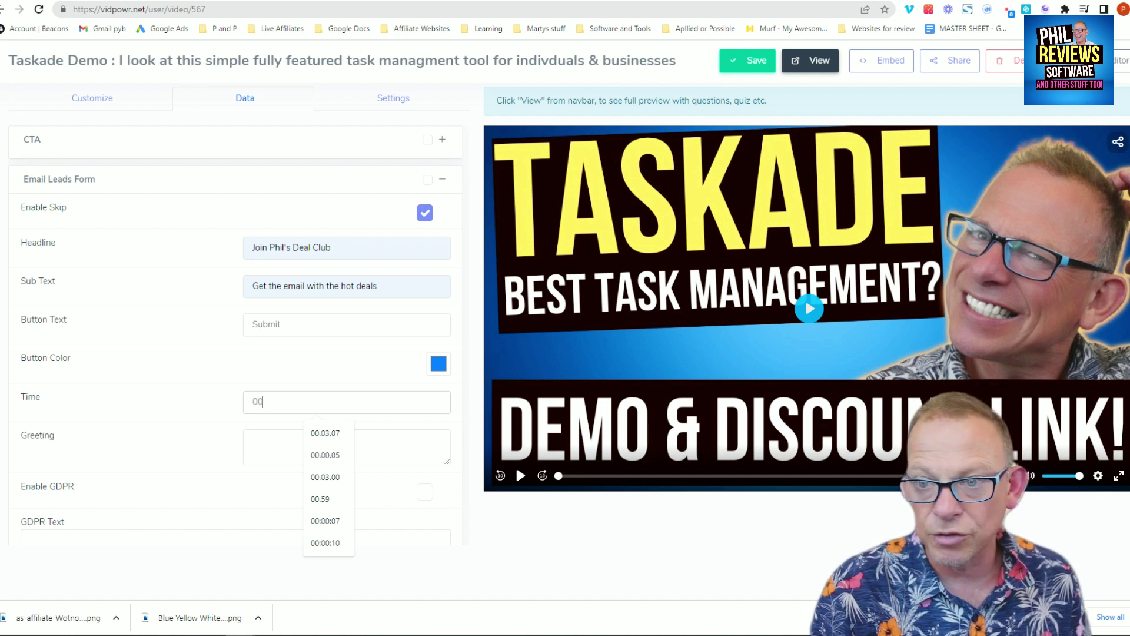
pyautogui.write(':00')
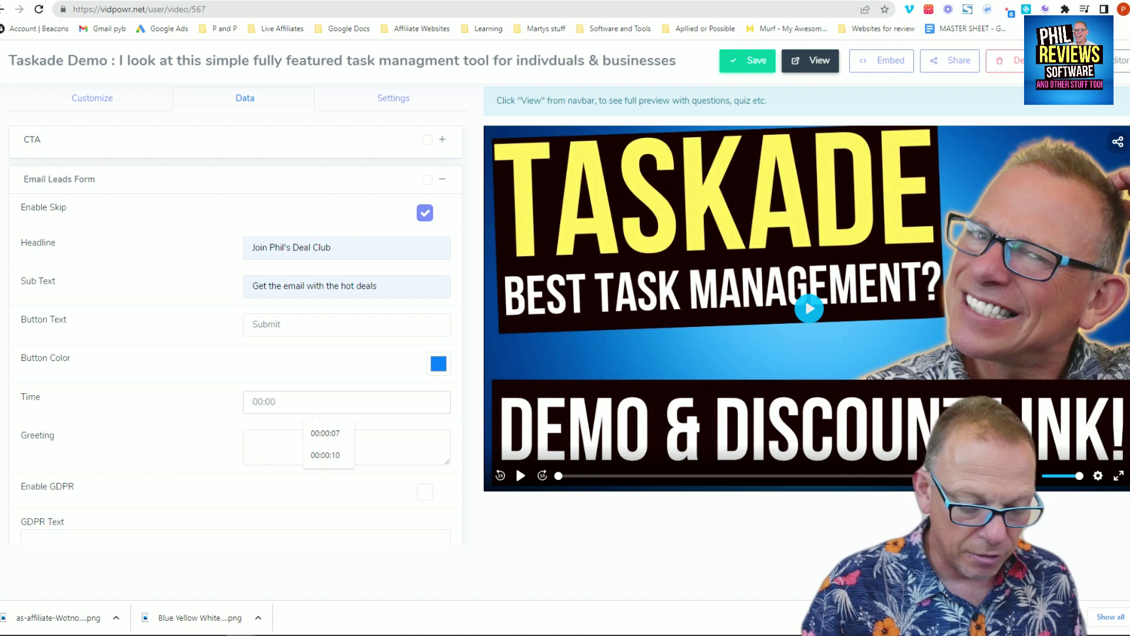
pyautogui.write(':')
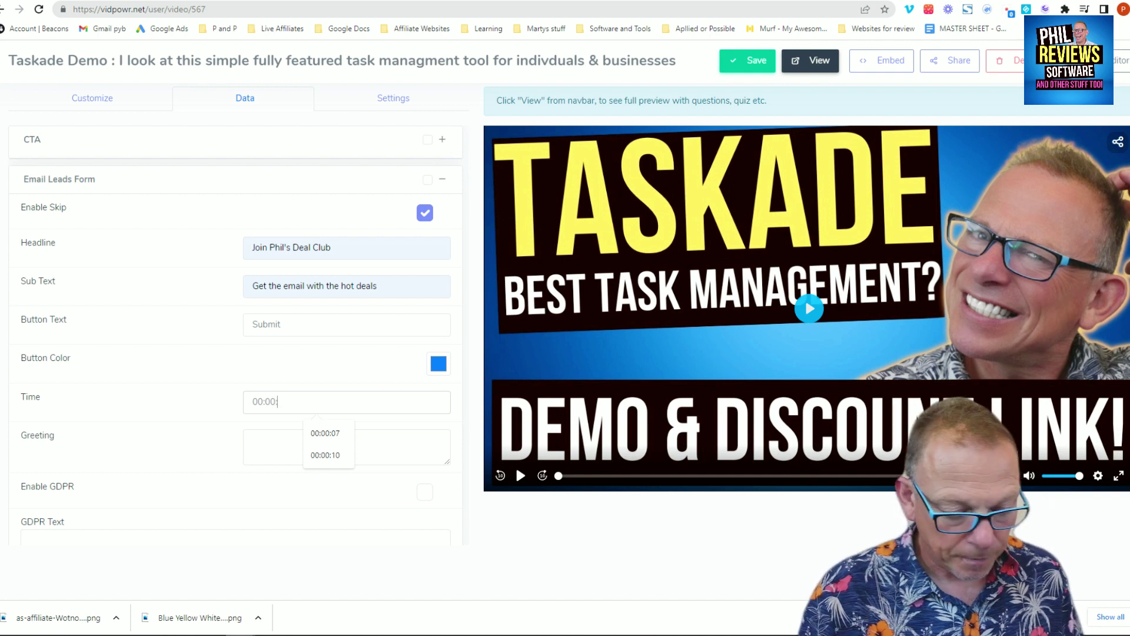
pyautogui.write('0')
pyautogui.press('BackSpace')
pyautogui.write('10')
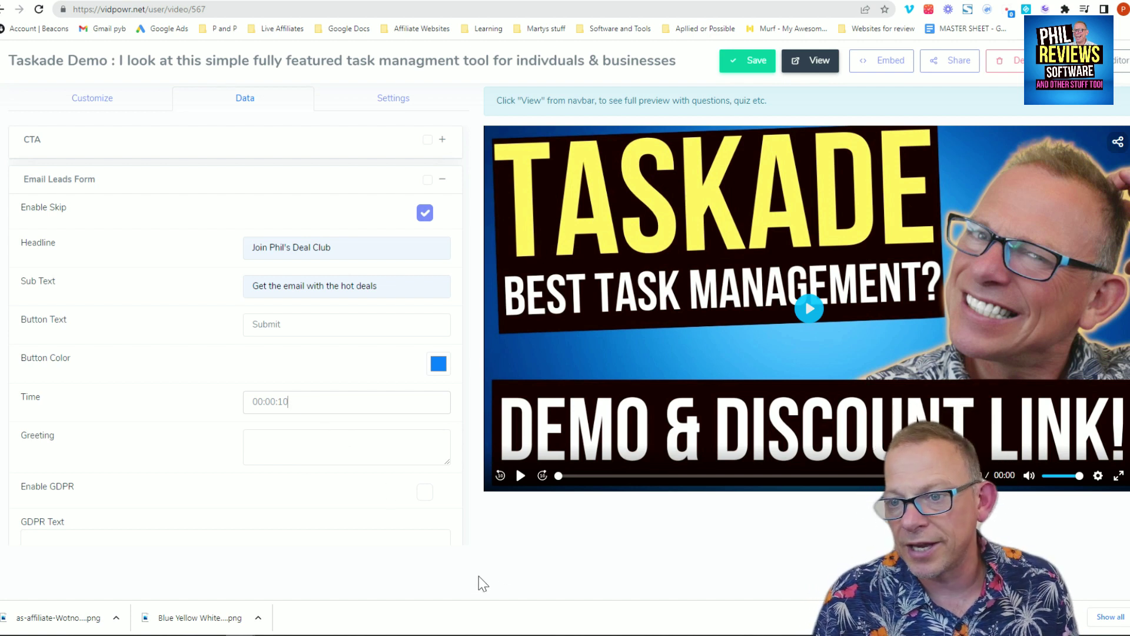
pyautogui.click(360, 441)
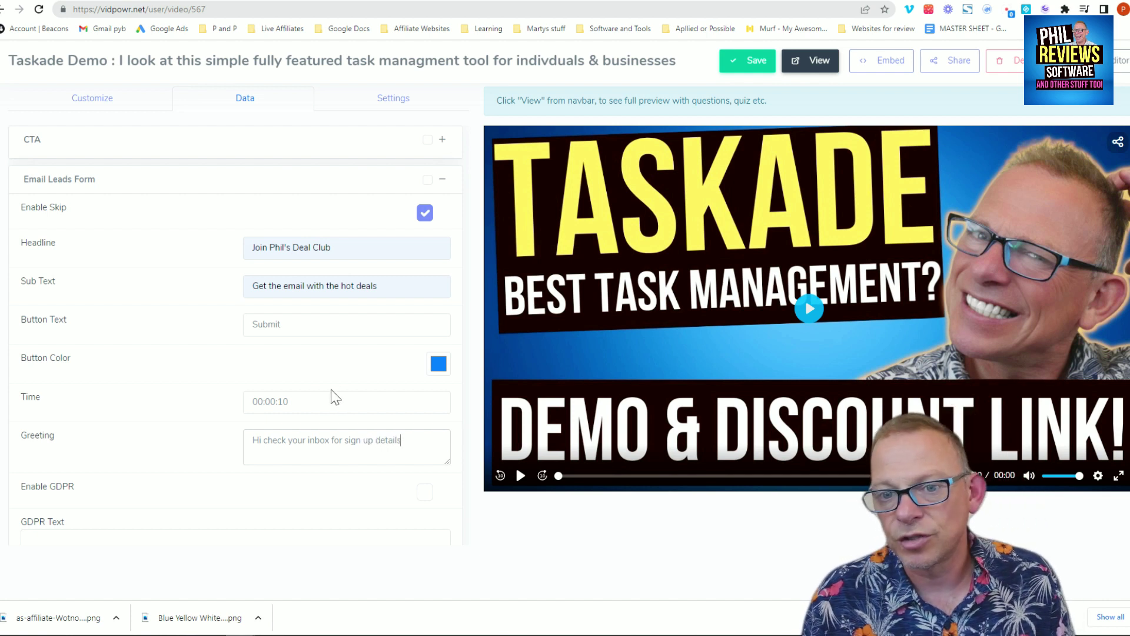
pyautogui.scroll(-3, 304, 431)
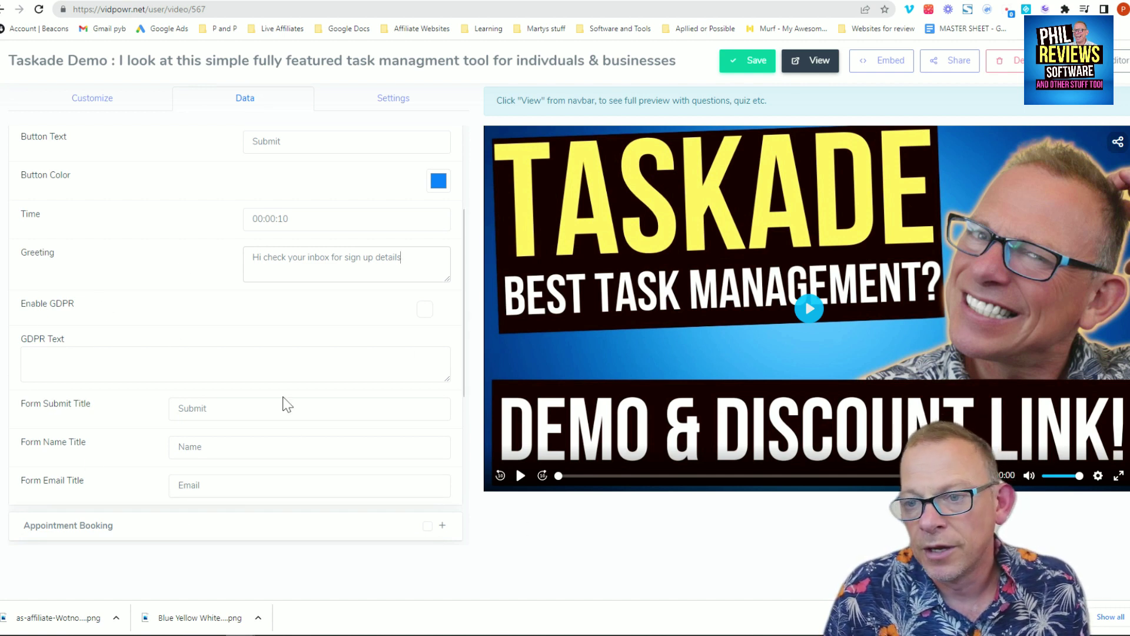
pyautogui.scroll(3, 287, 404)
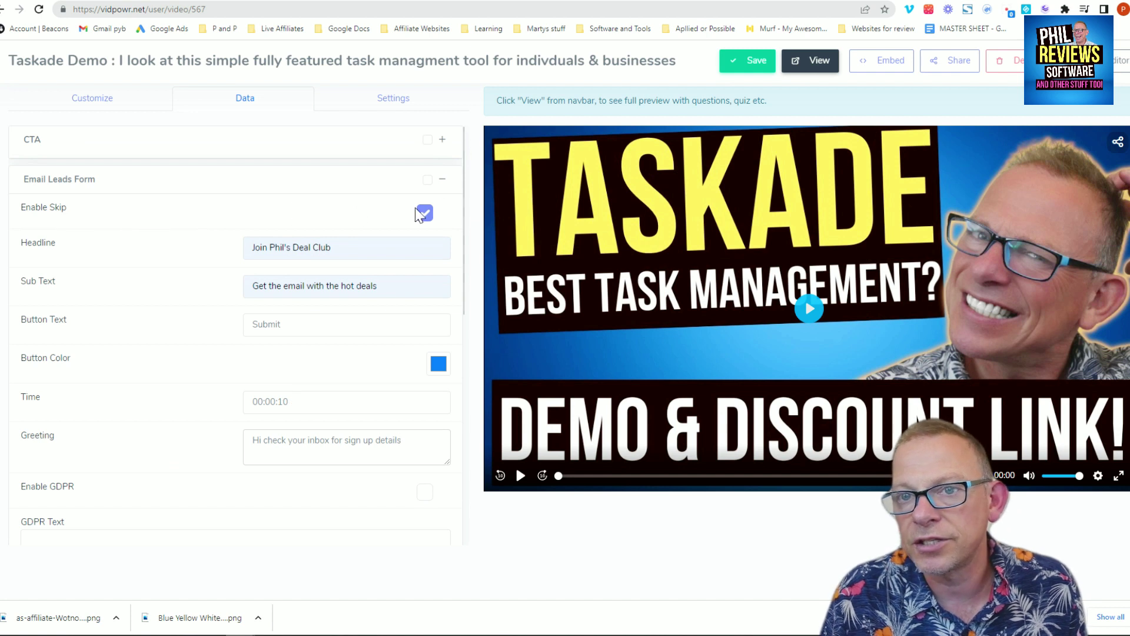
# - Switch on the Email Leads Form and save the video settings
pyautogui.click(429, 180)
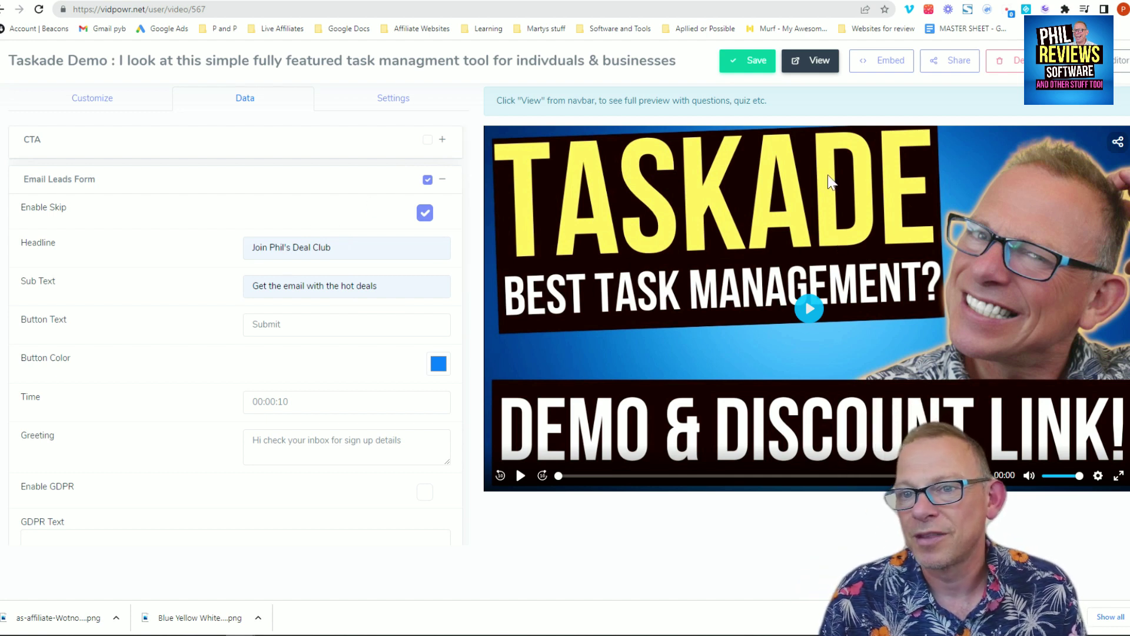
pyautogui.click(754, 68)
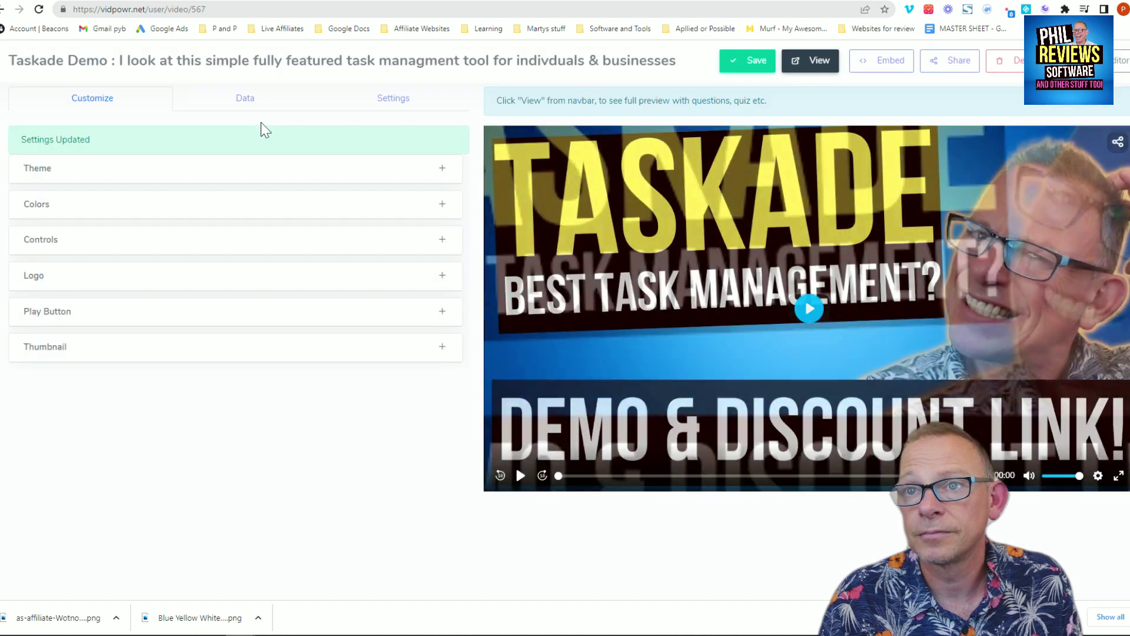
# - Open the public preview page and select the Taskade discount link in its description
pyautogui.click(811, 72)
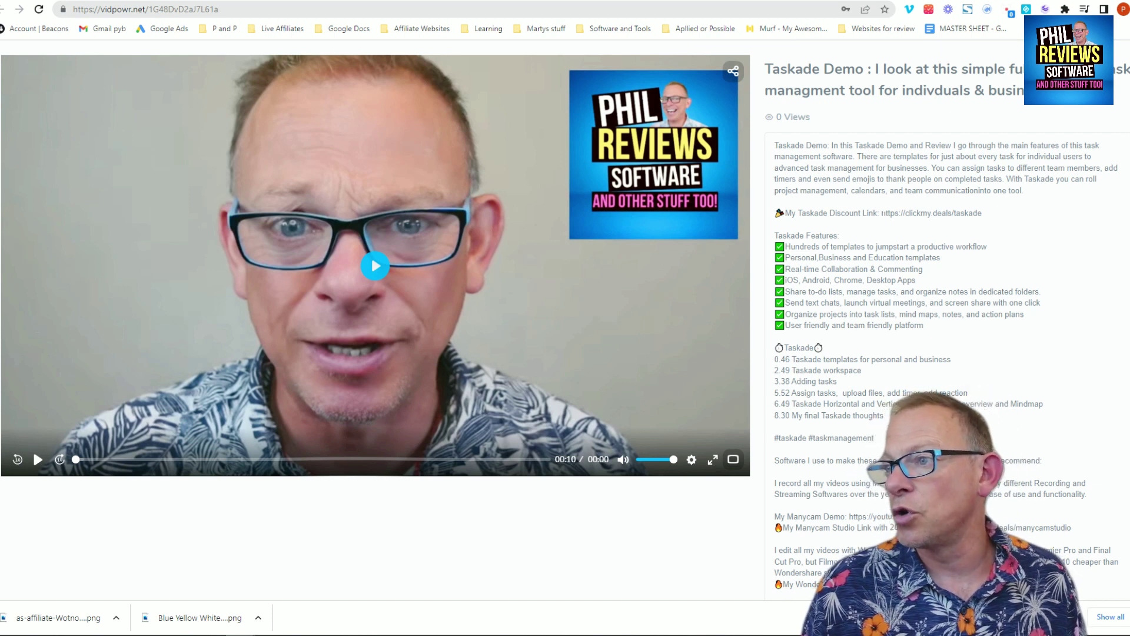
pyautogui.moveTo(882, 213); pyautogui.dragTo(982, 213)
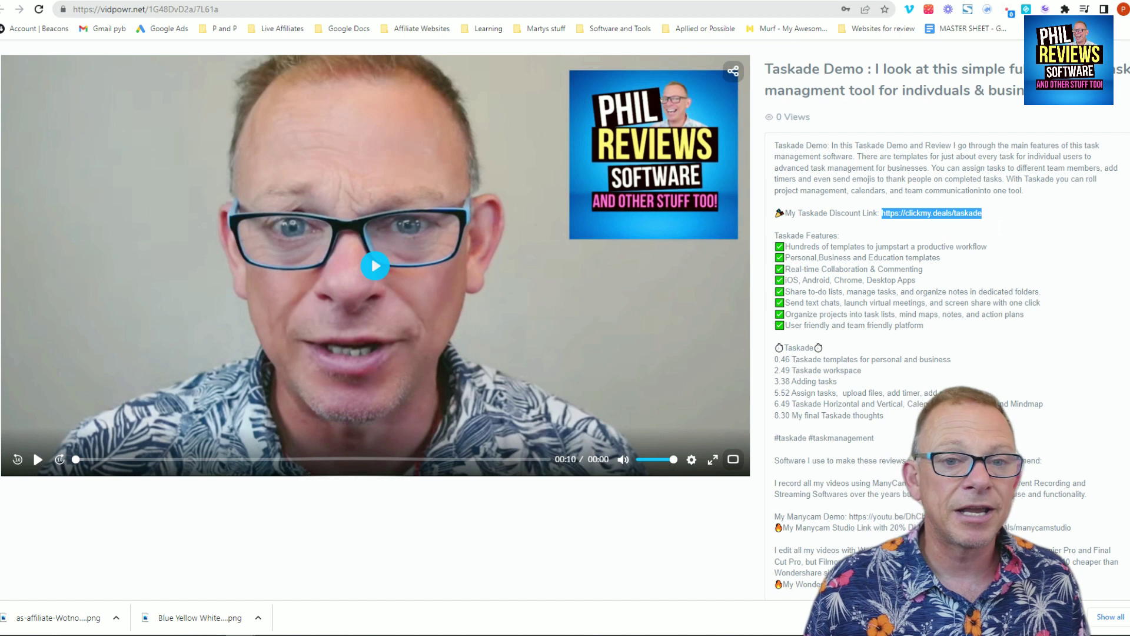
pyautogui.rightClick(929, 223)
pyautogui.click(909, 207)
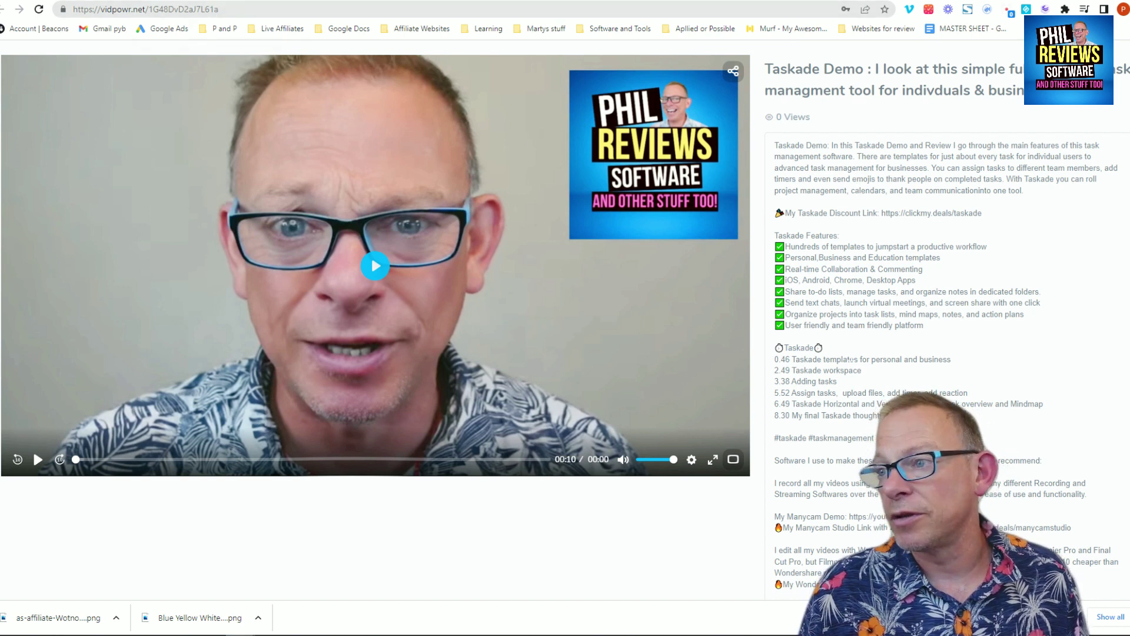
pyautogui.scroll(-4, 376, 318)
pyautogui.scroll(-3, 462, 327)
pyautogui.scroll(8, 461, 327)
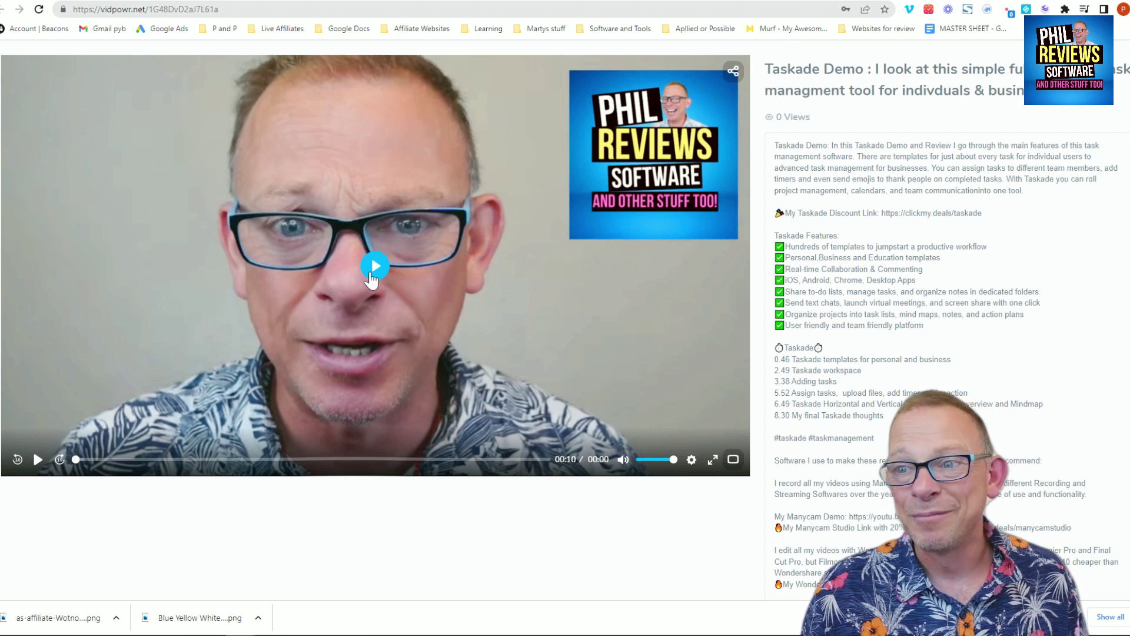
# - Play the preview video and rewind it to 00:00
pyautogui.click(372, 274)
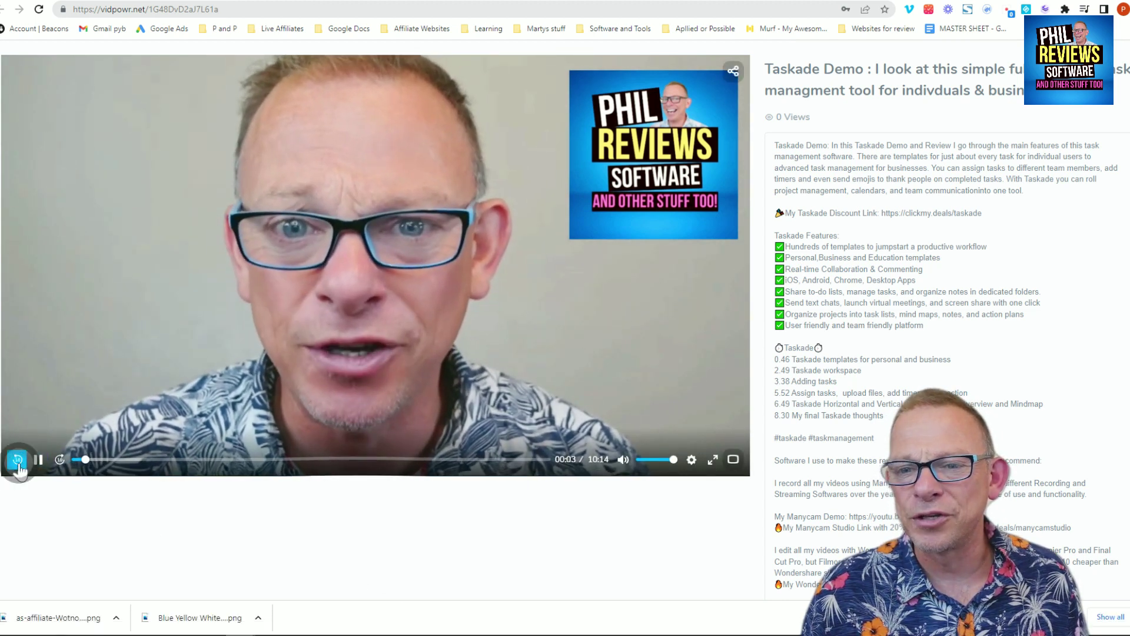
pyautogui.click(18, 460)
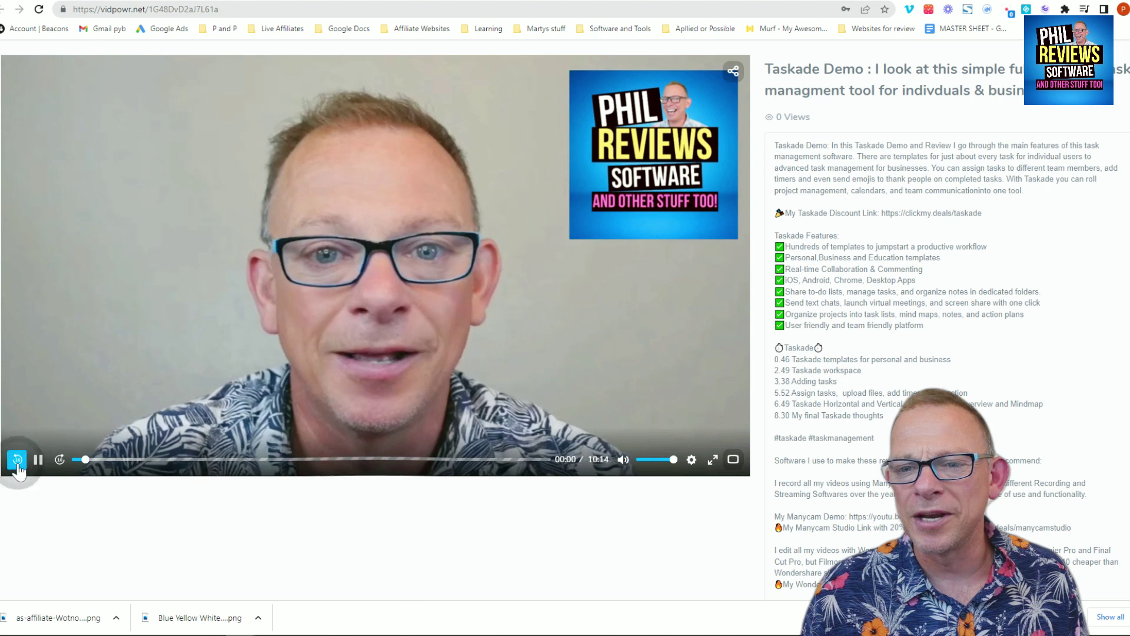
pyautogui.click(20, 461)
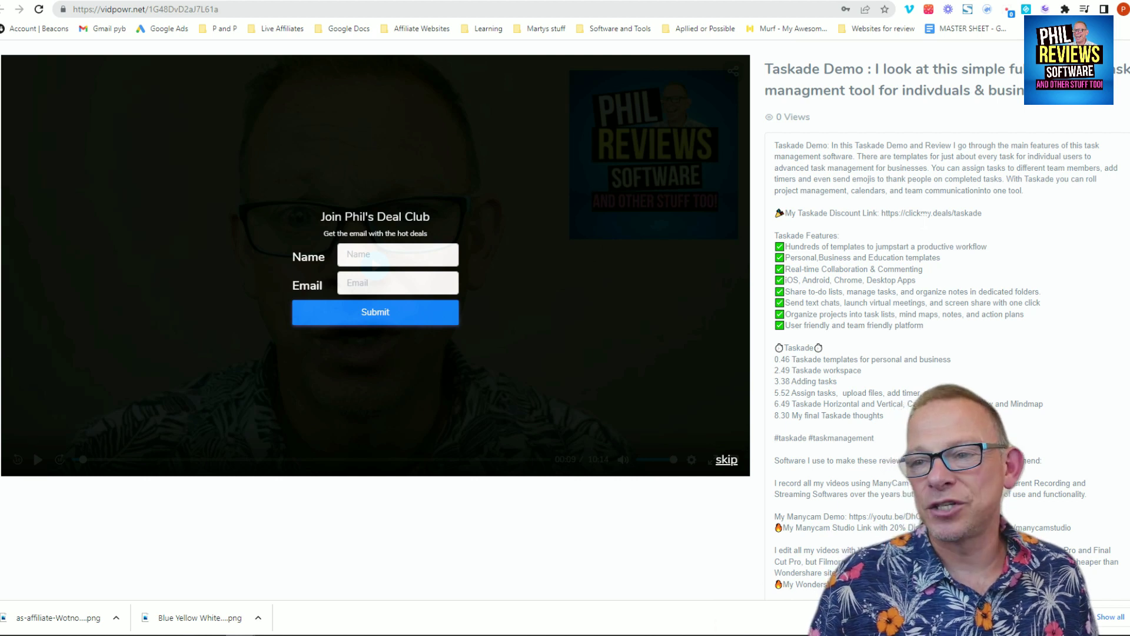
# - Enter a name and the saved e-mail address in the signup form, then submit it
pyautogui.click(361, 247)
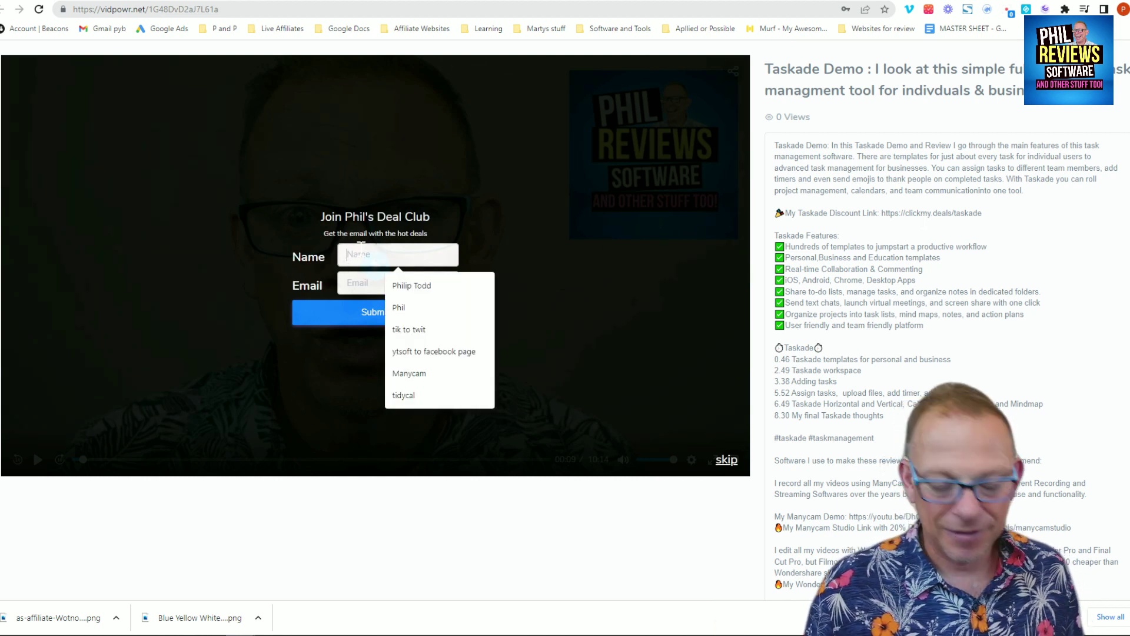
pyautogui.write('Phi')
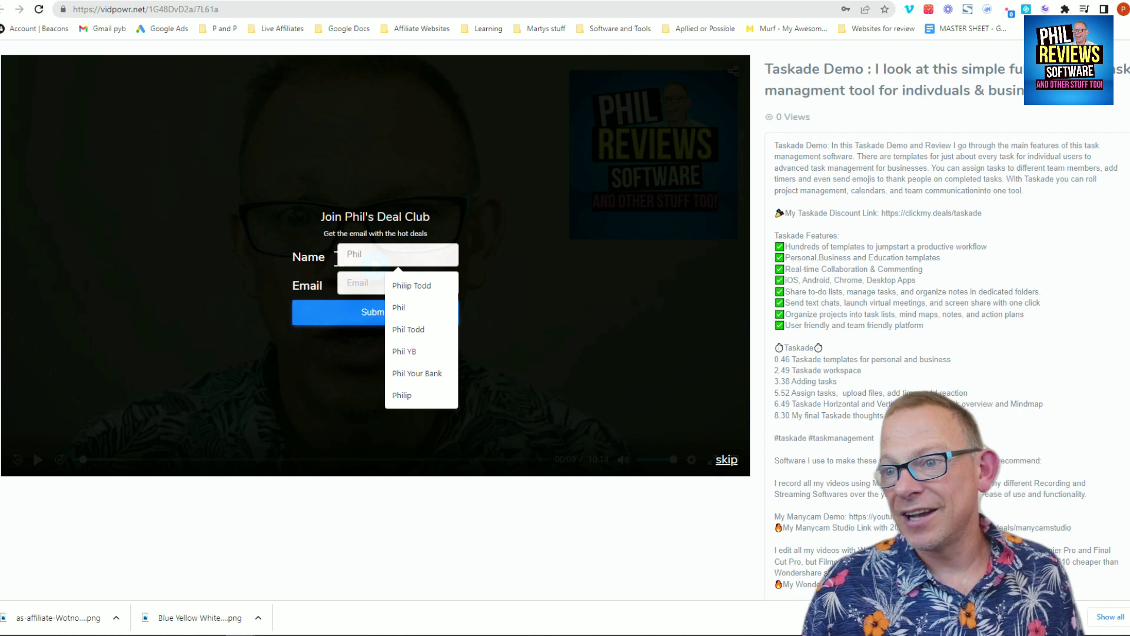
pyautogui.write('l')
pyautogui.press('Tab')
pyautogui.click(409, 336)
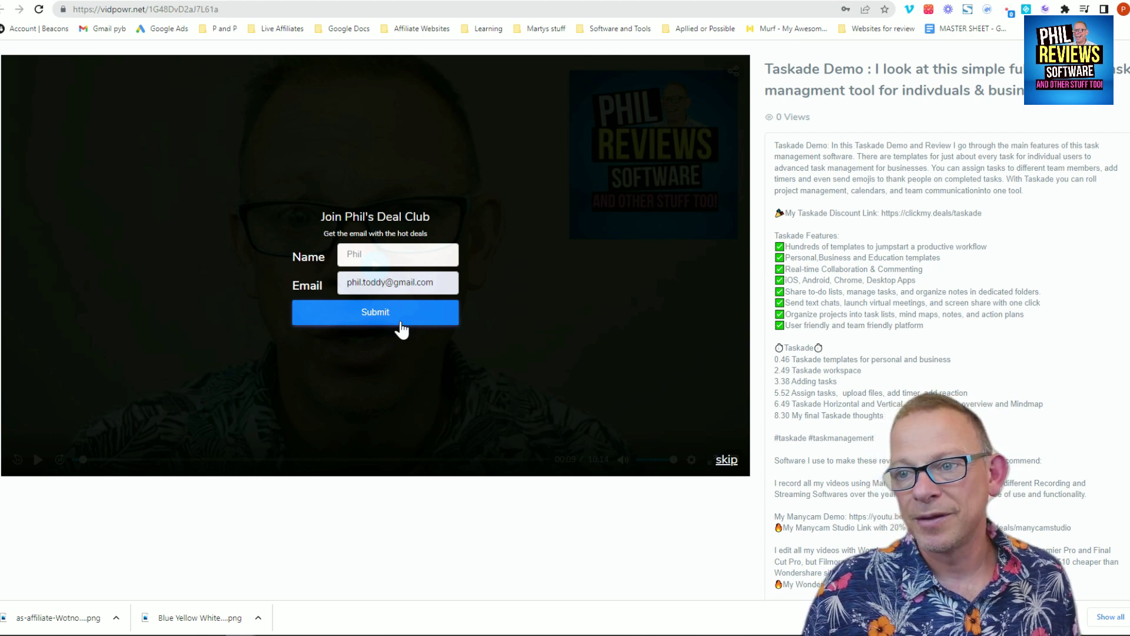
pyautogui.click(400, 325)
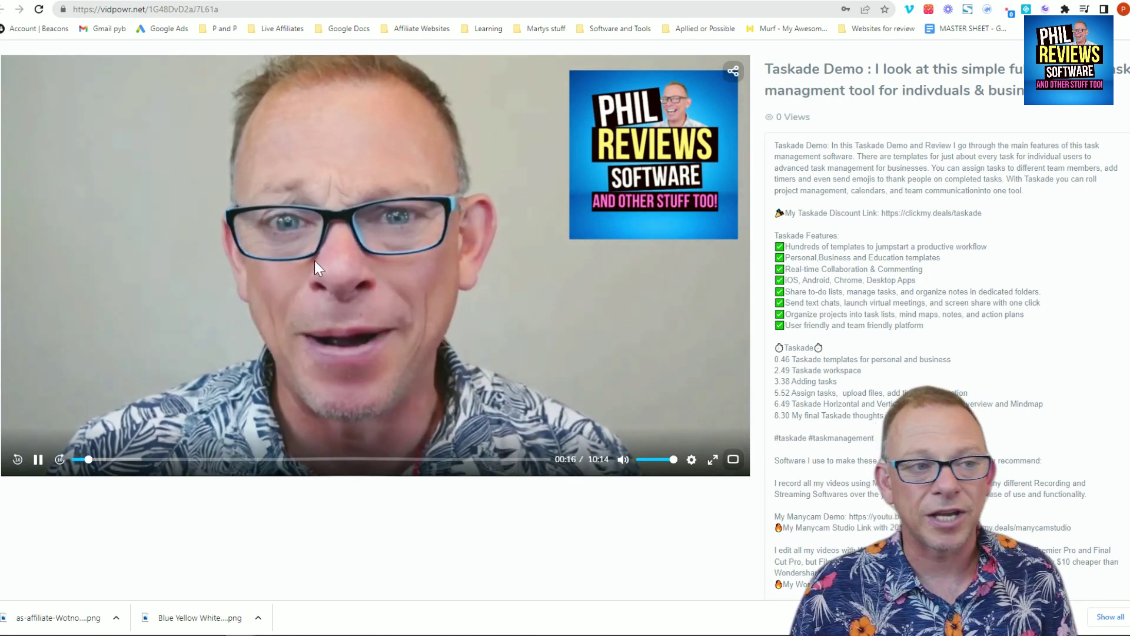
# - Pause the preview at 00:11 and switch back to the editor tab
pyautogui.click(122, 452)
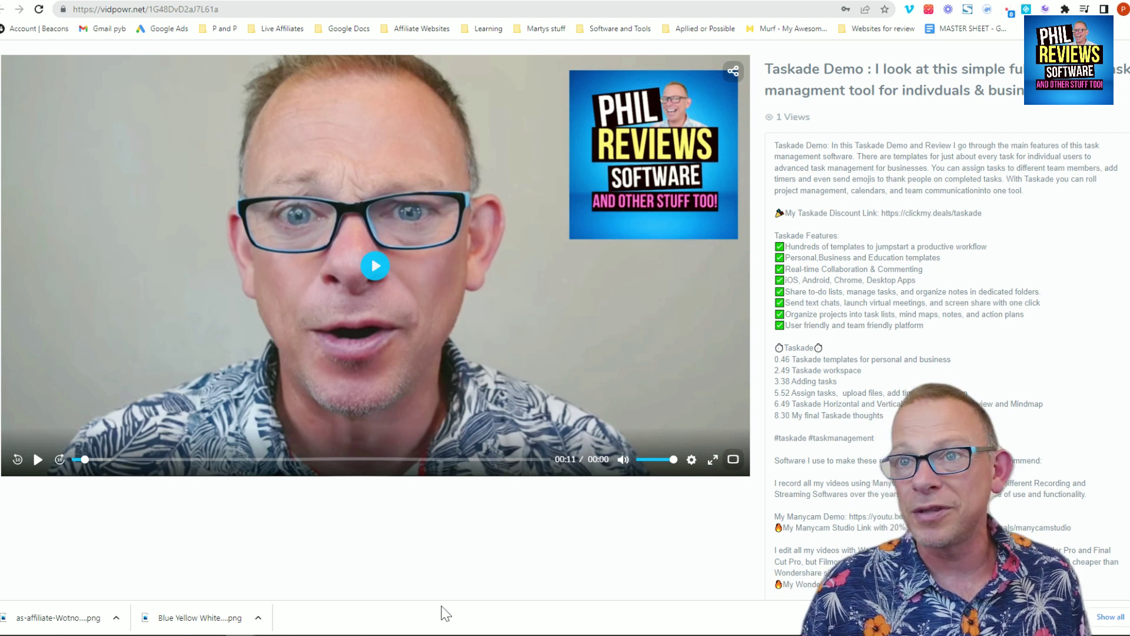
pyautogui.click(121, 1)
# - Show the Data sections and expand the Integration add-on
pyautogui.click(203, 110)
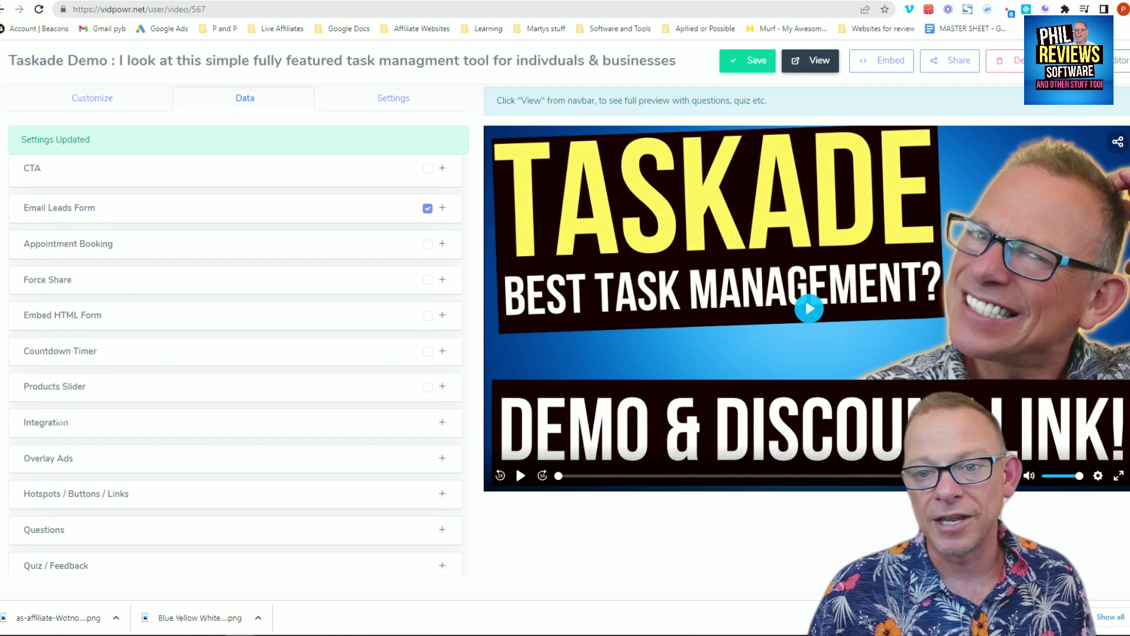
pyautogui.click(139, 422)
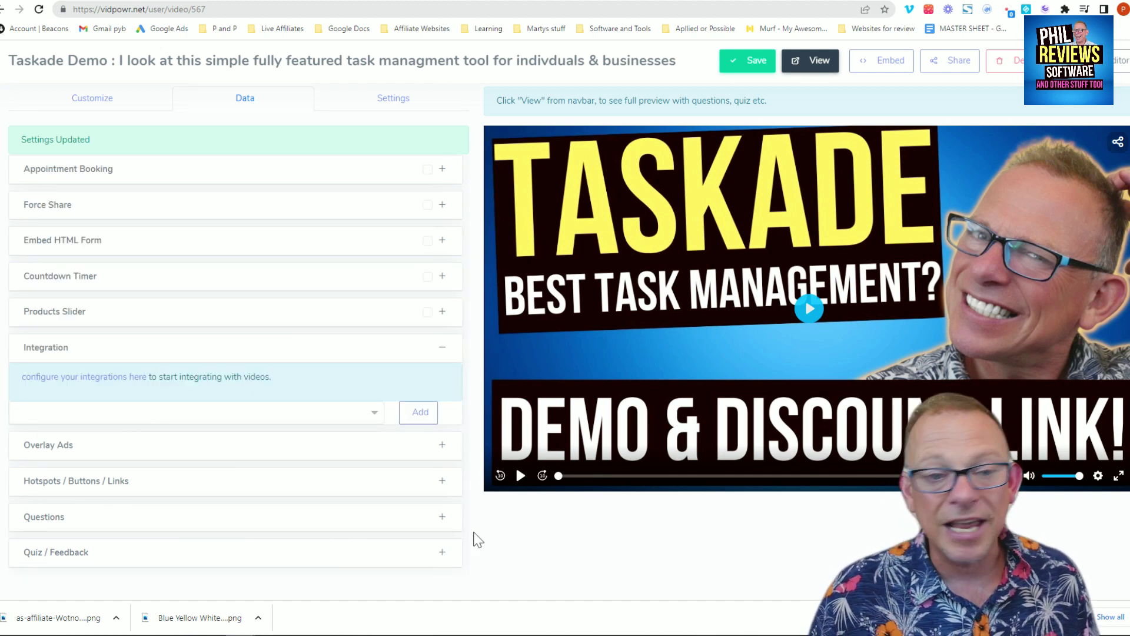